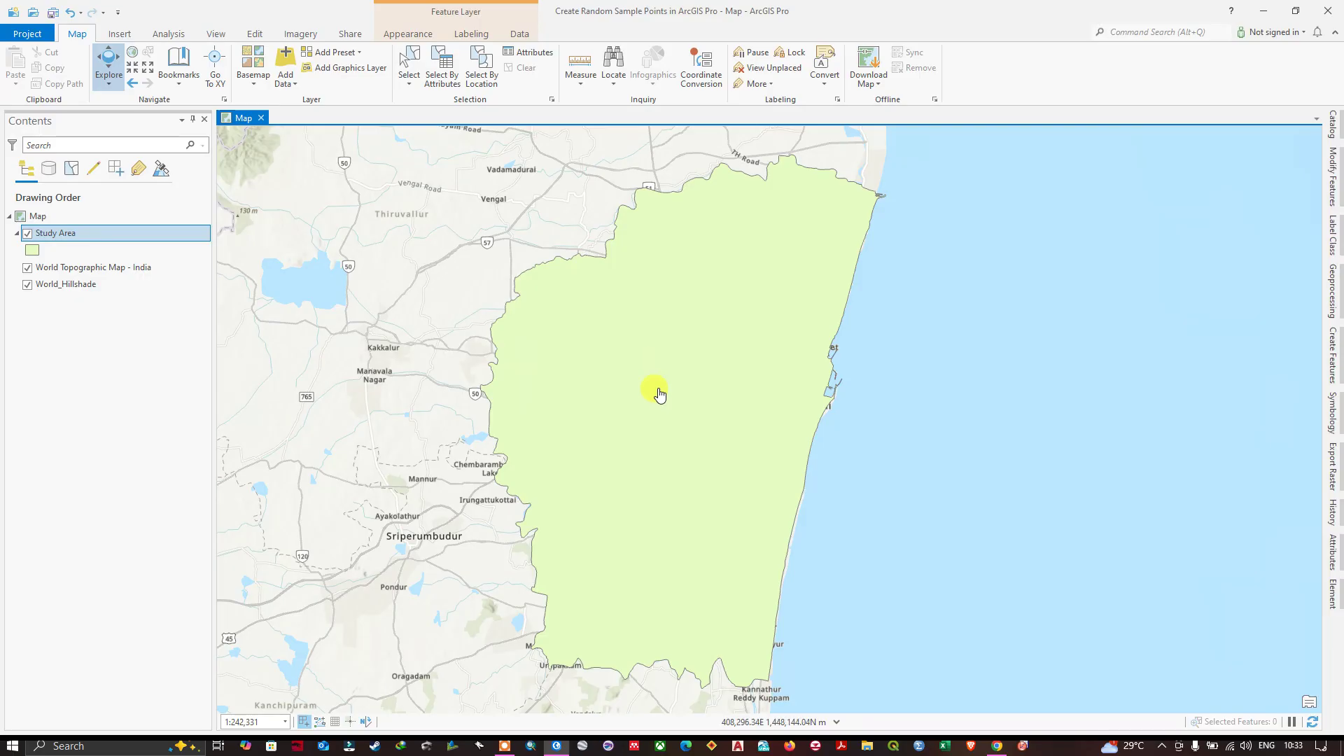
- Bring up the geoprocessing pane from the Analysis ribbon and browse the full Toolboxes list
{"action": "left_click", "coordinate": [168, 34]}
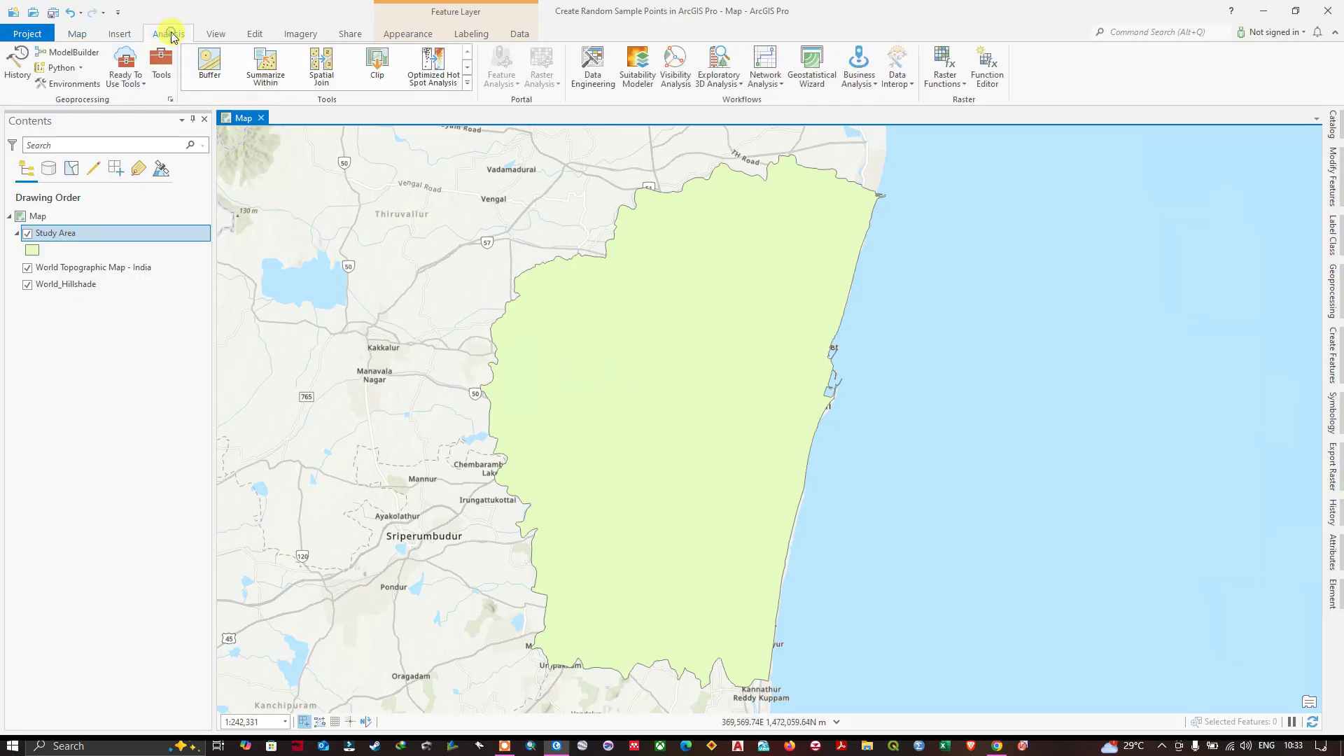
{"action": "left_click", "coordinate": [163, 72]}
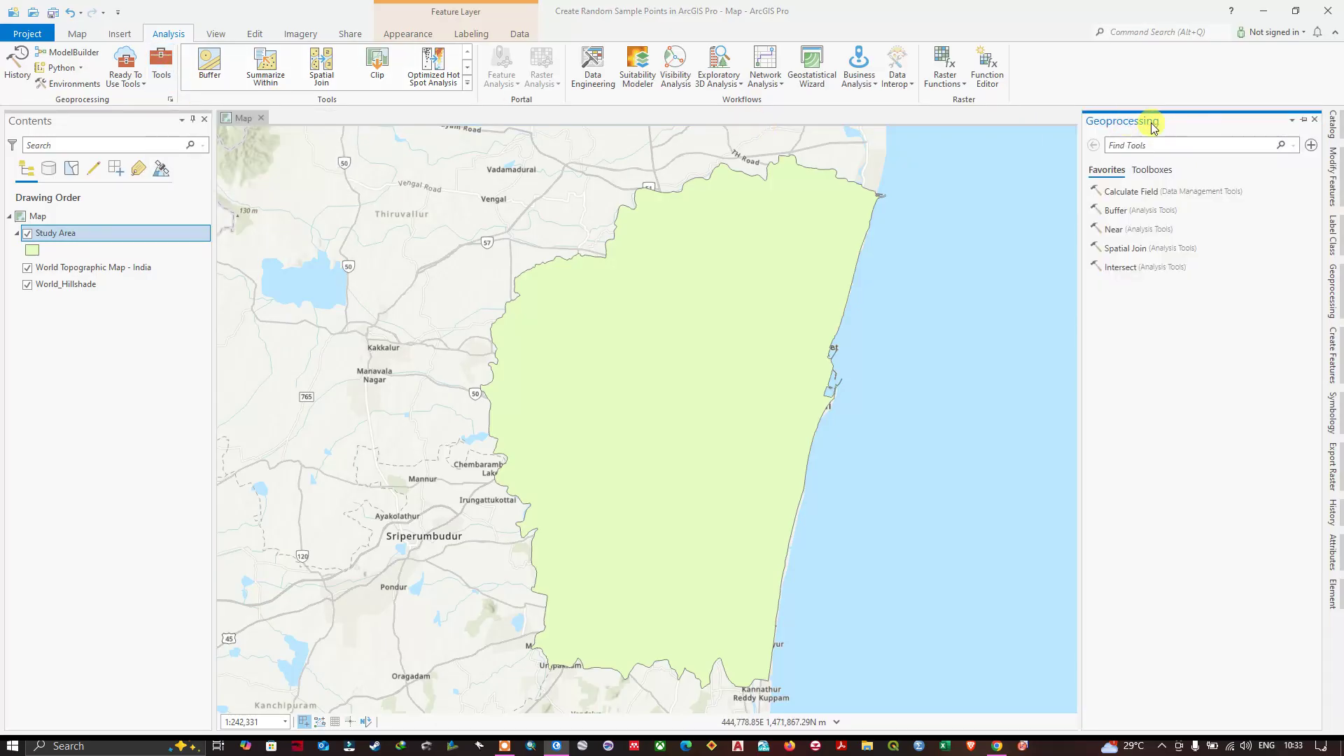
{"action": "left_click", "coordinate": [1151, 170]}
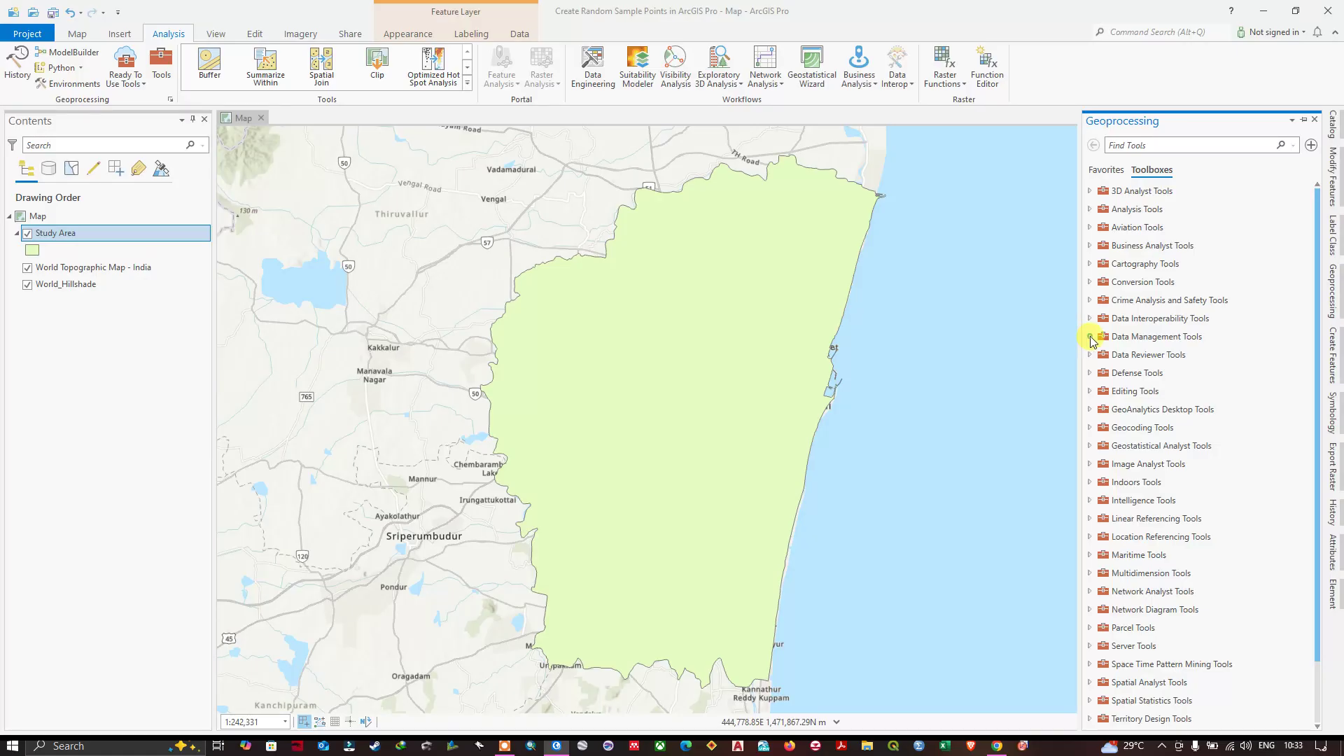
- Expand Data Management Tools > Sampling and select the Create Random Points tool
{"action": "left_click", "coordinate": [1092, 336]}
{"action": "left_click", "coordinate": [1144, 356]}
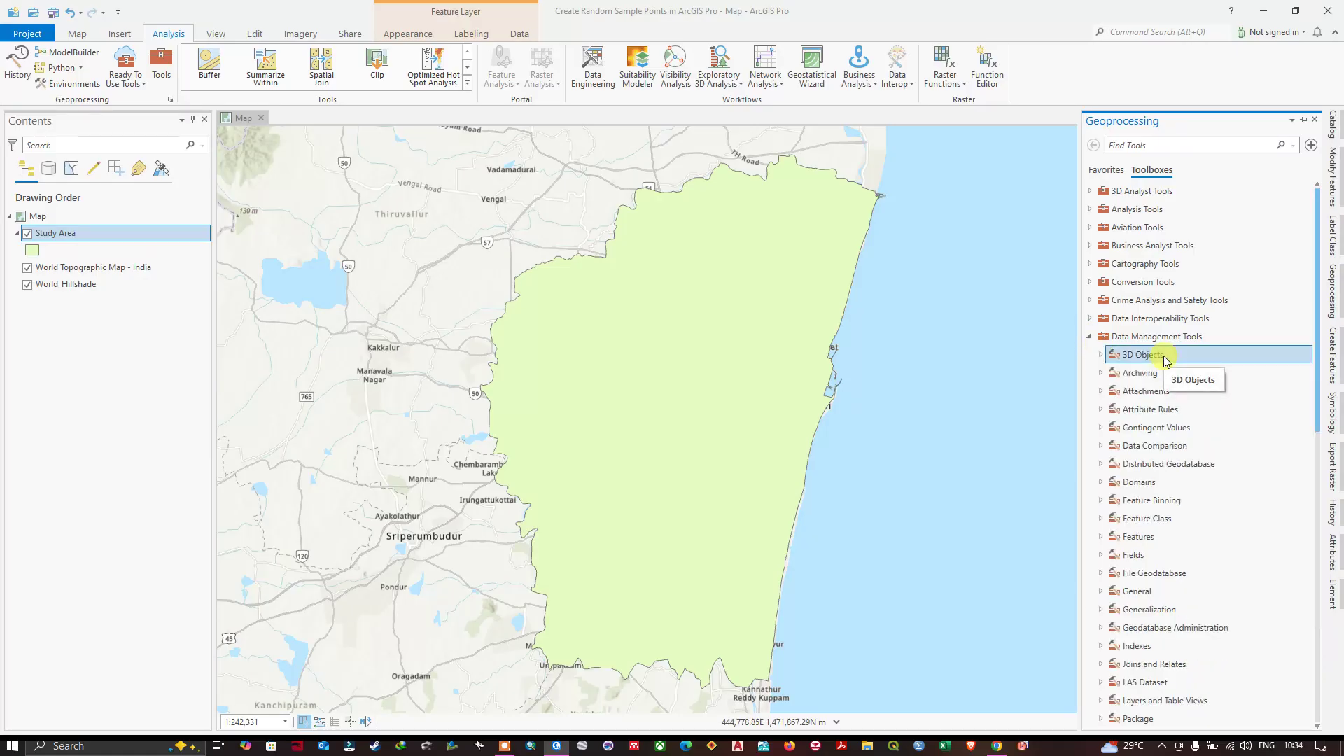
{"action": "scroll", "coordinate": [1164, 368], "scroll_direction": "down", "scroll_amount": 2}
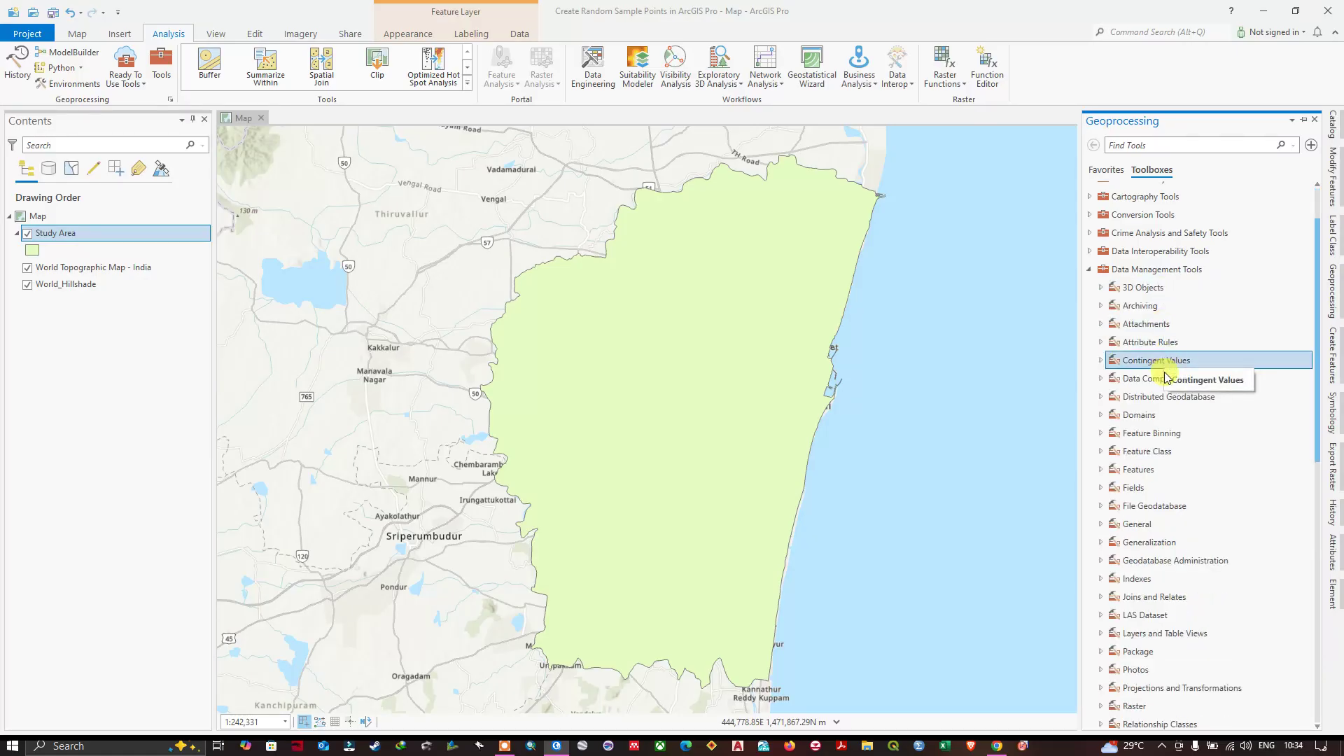
{"action": "scroll", "coordinate": [1172, 421], "scroll_direction": "down", "scroll_amount": 3}
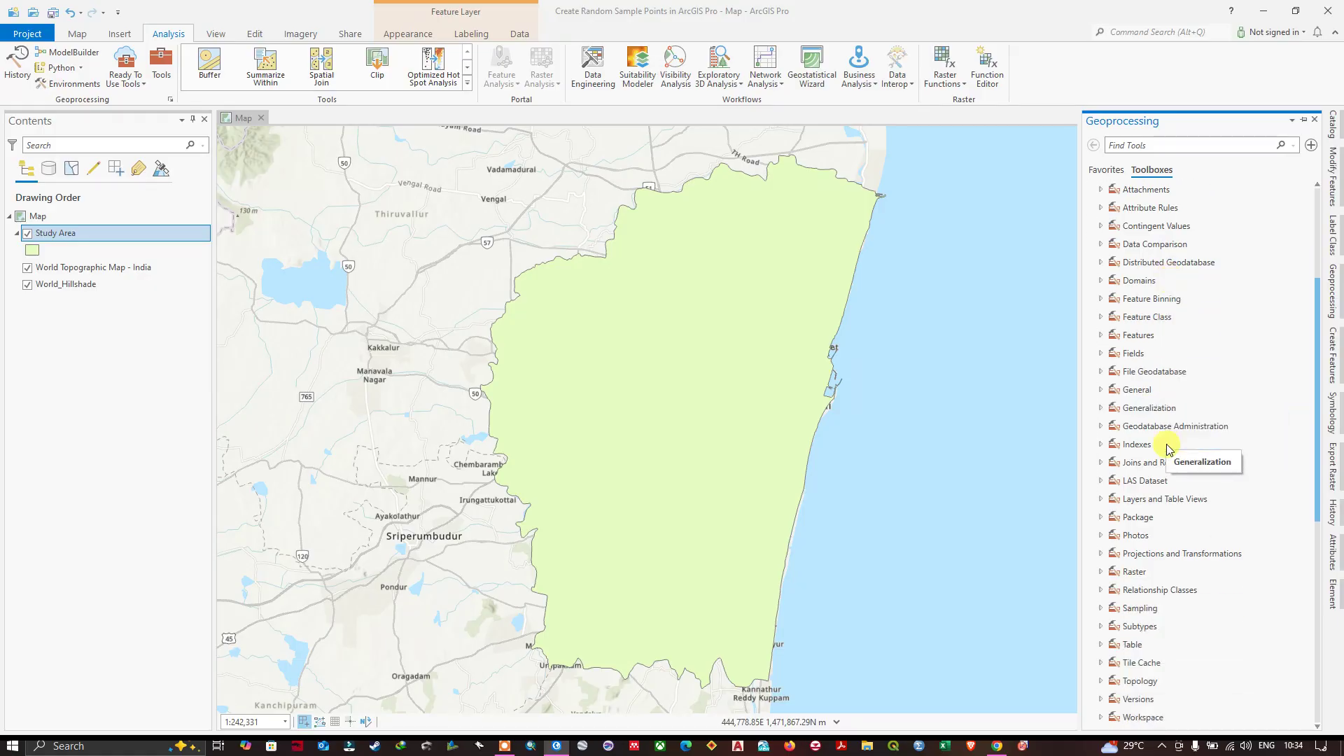
{"action": "left_click", "coordinate": [1152, 557]}
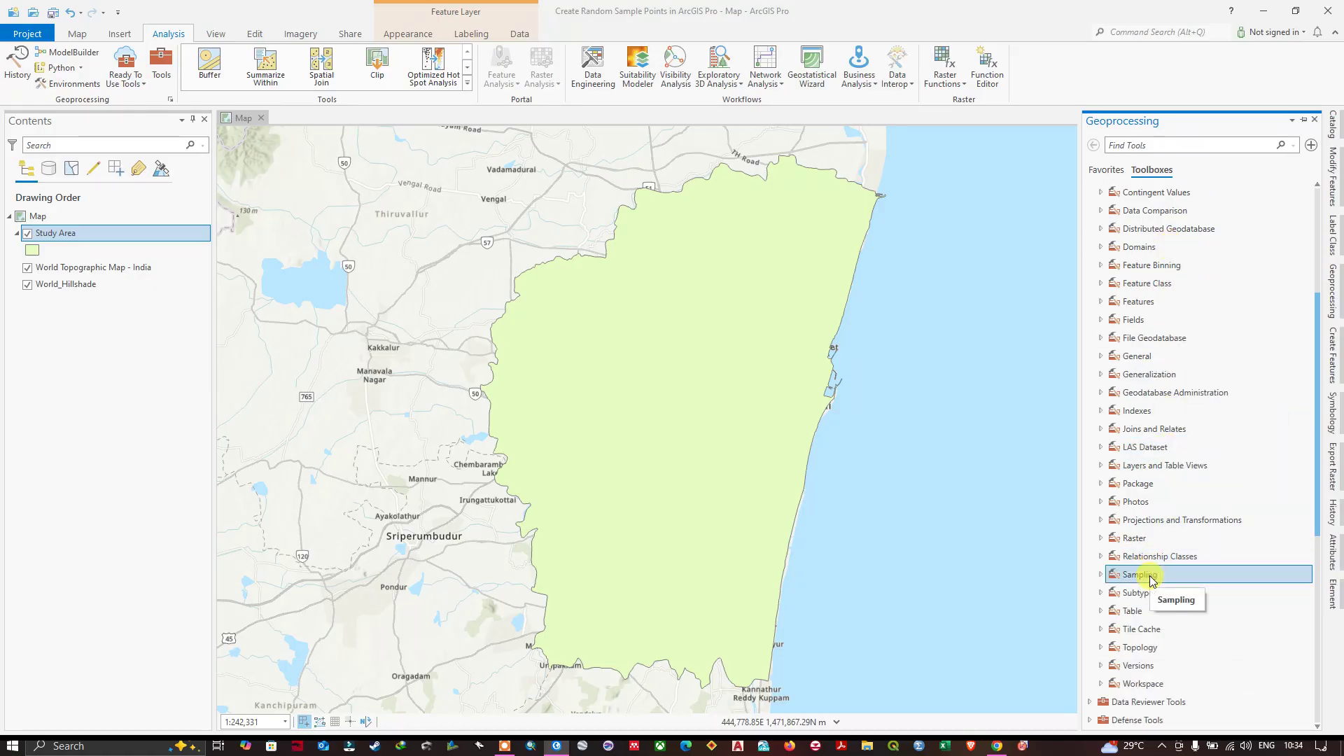
{"action": "scroll", "coordinate": [1151, 568], "scroll_direction": "down", "scroll_amount": 2}
{"action": "scroll", "coordinate": [1152, 581], "scroll_direction": "down", "scroll_amount": 3}
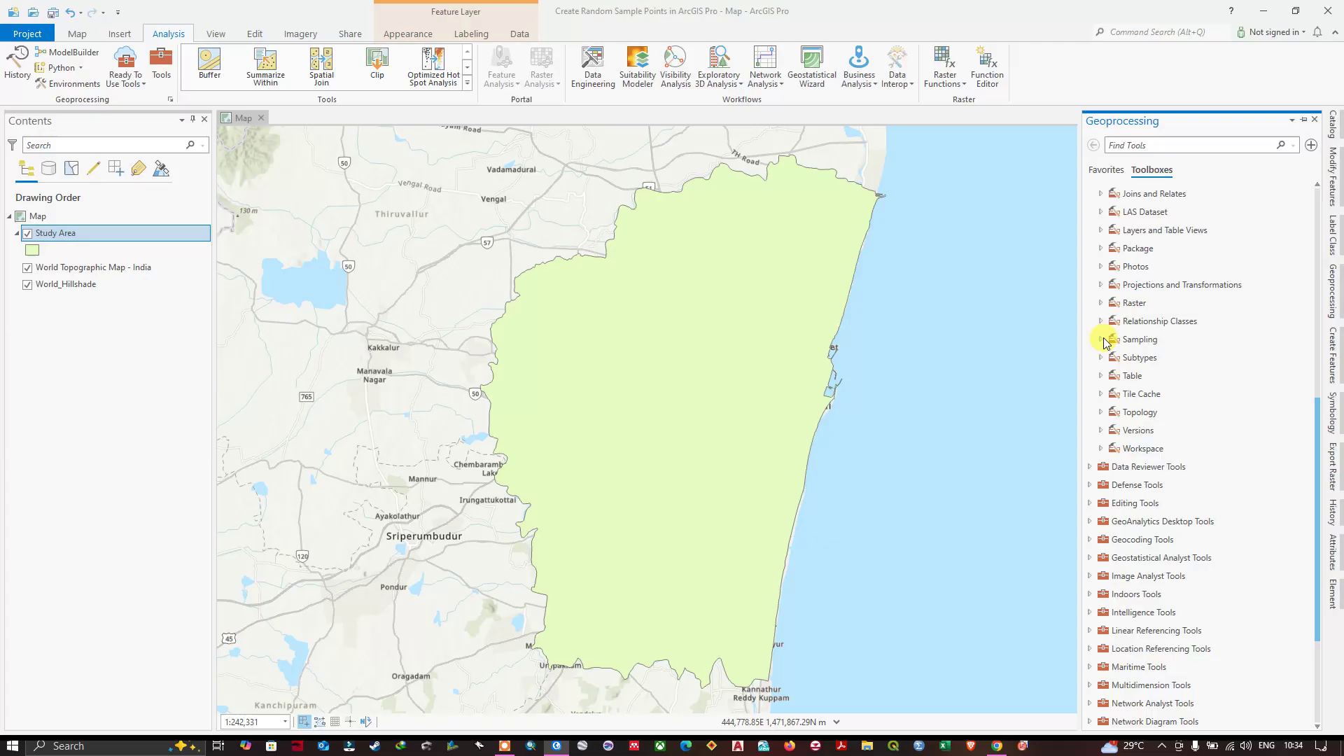
{"action": "left_click", "coordinate": [1100, 340]}
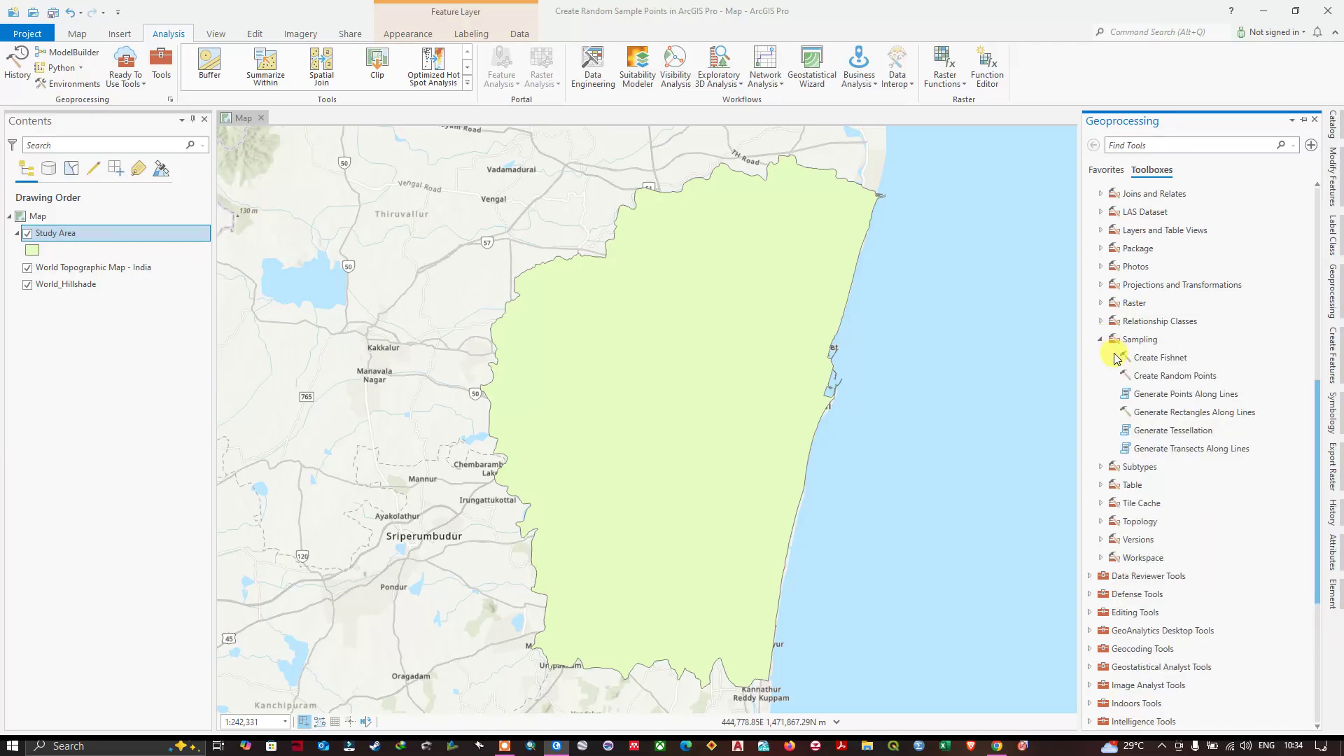
{"action": "left_click", "coordinate": [1174, 376]}
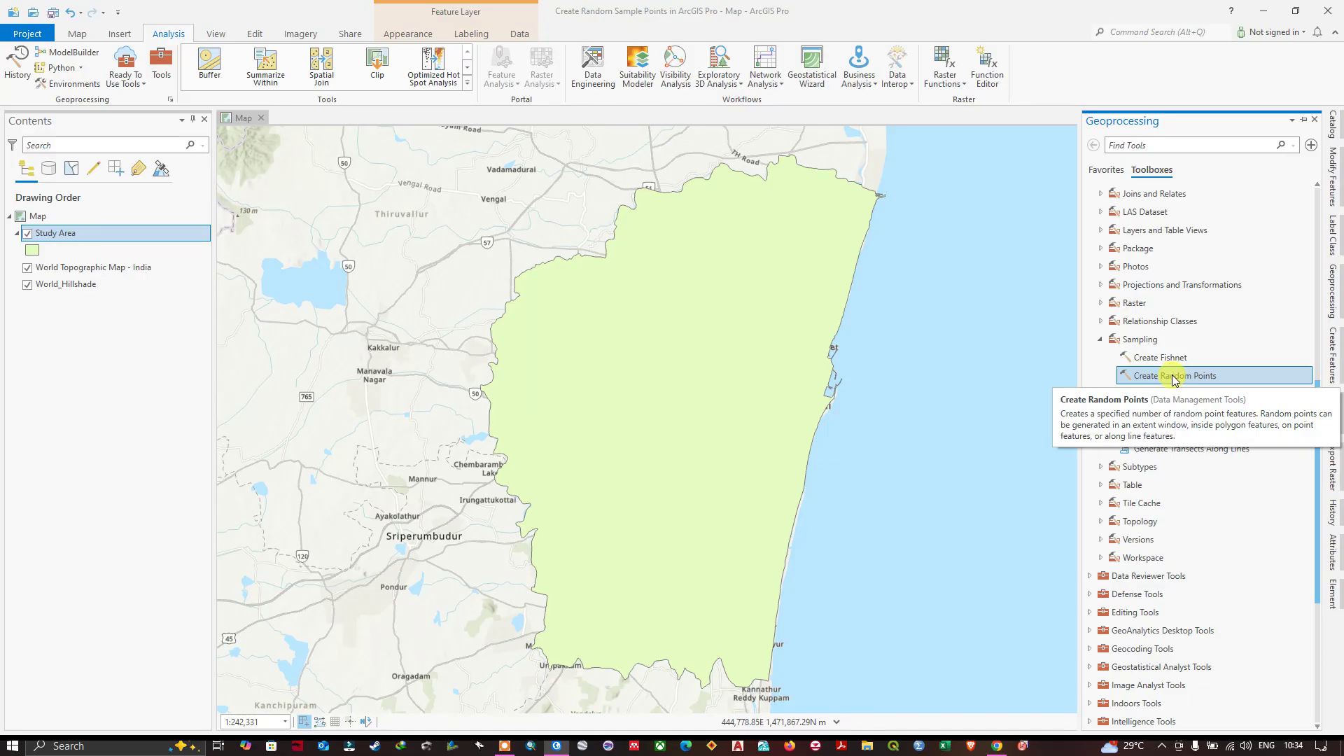
- Launch Create Random Points, name the output RandomPolygonPoints, and list layers for the constraining feature class
{"action": "double_click", "coordinate": [1174, 376]}
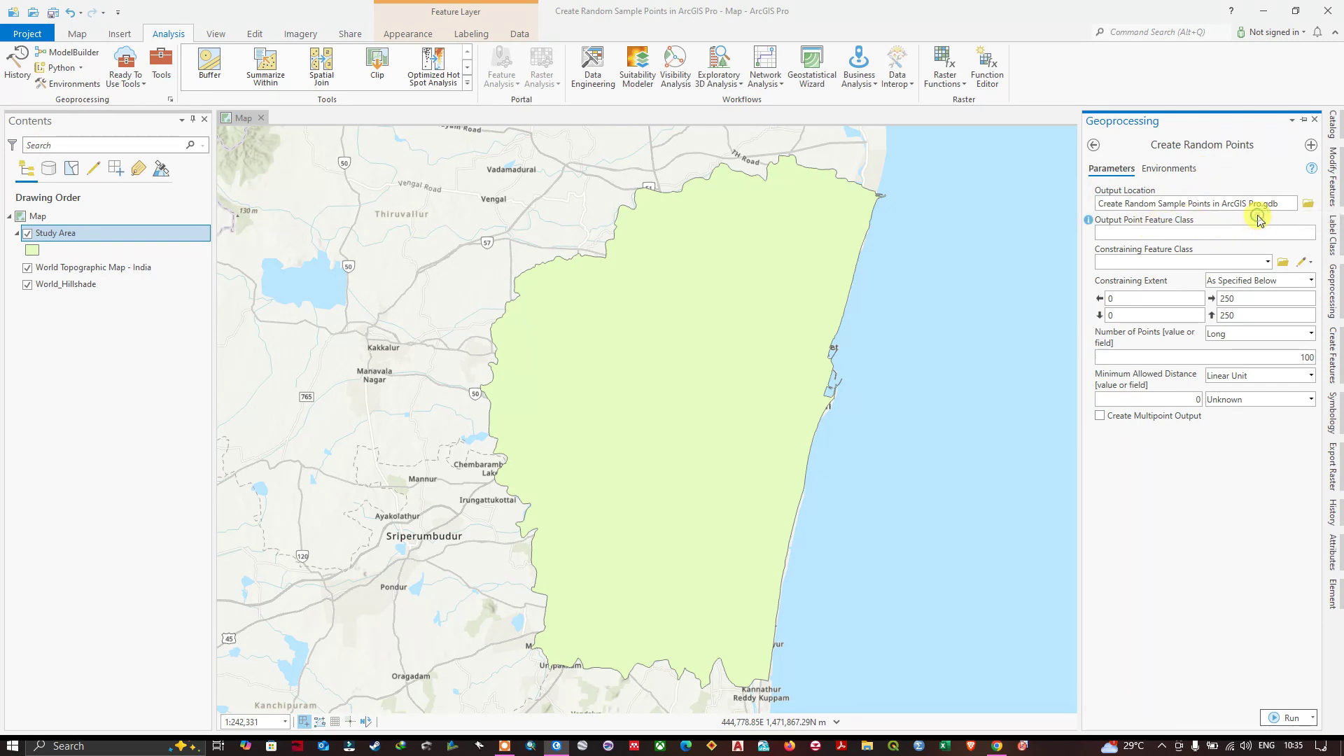
{"action": "left_click", "coordinate": [1229, 231]}
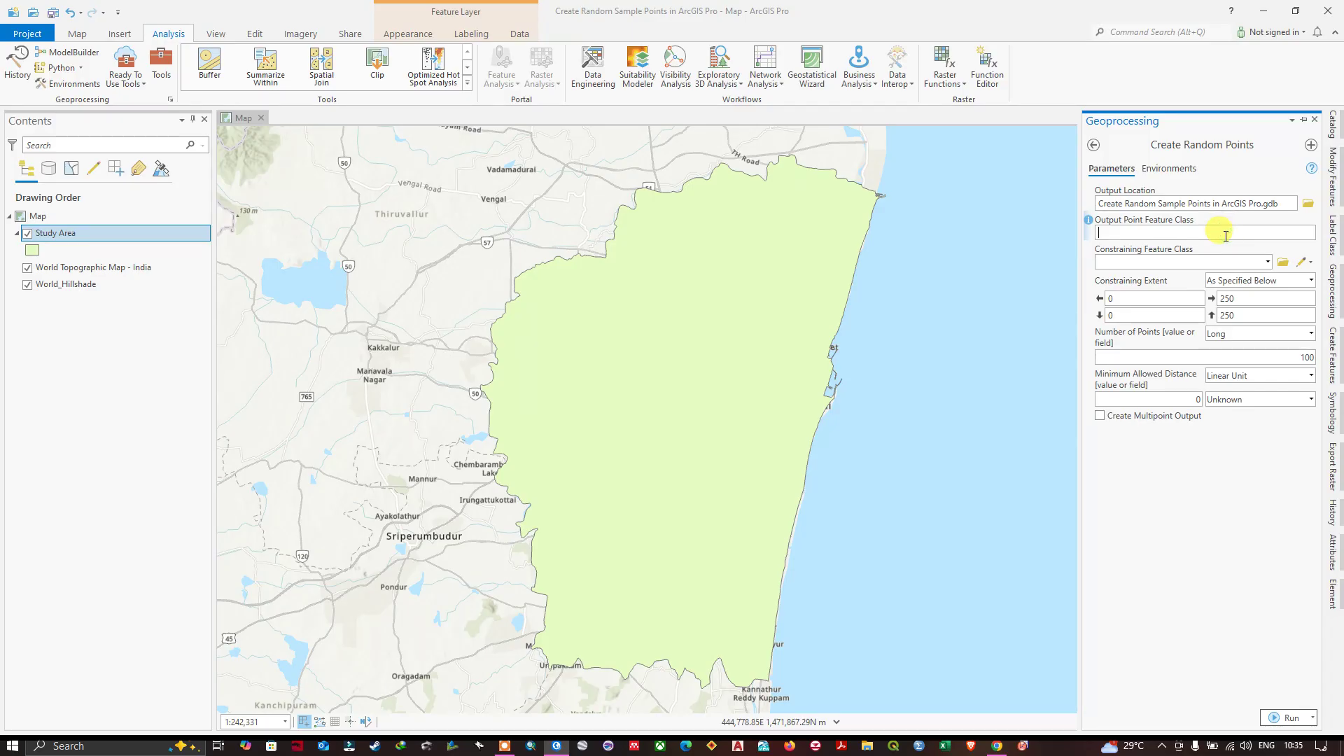
{"action": "type", "text": "RandomPolygonPoint"}
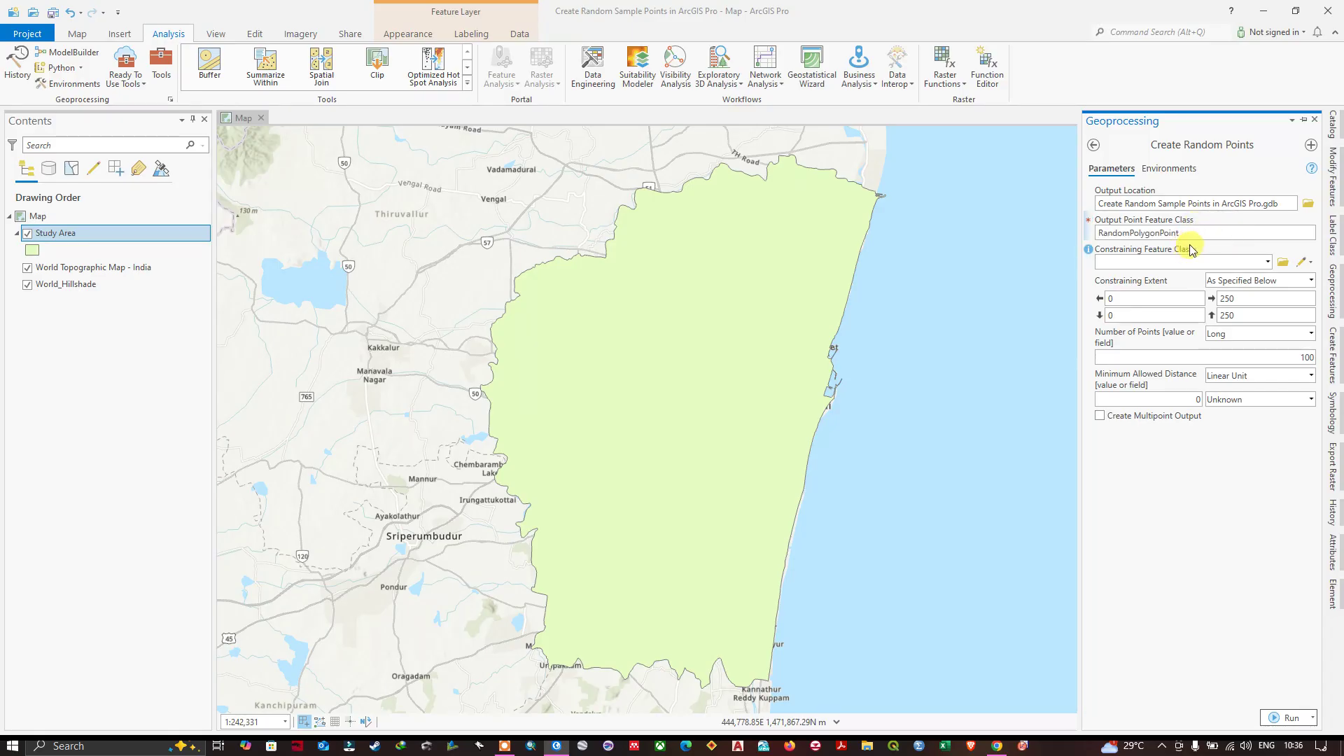
{"action": "type", "text": "s"}
{"action": "left_click", "coordinate": [1137, 261]}
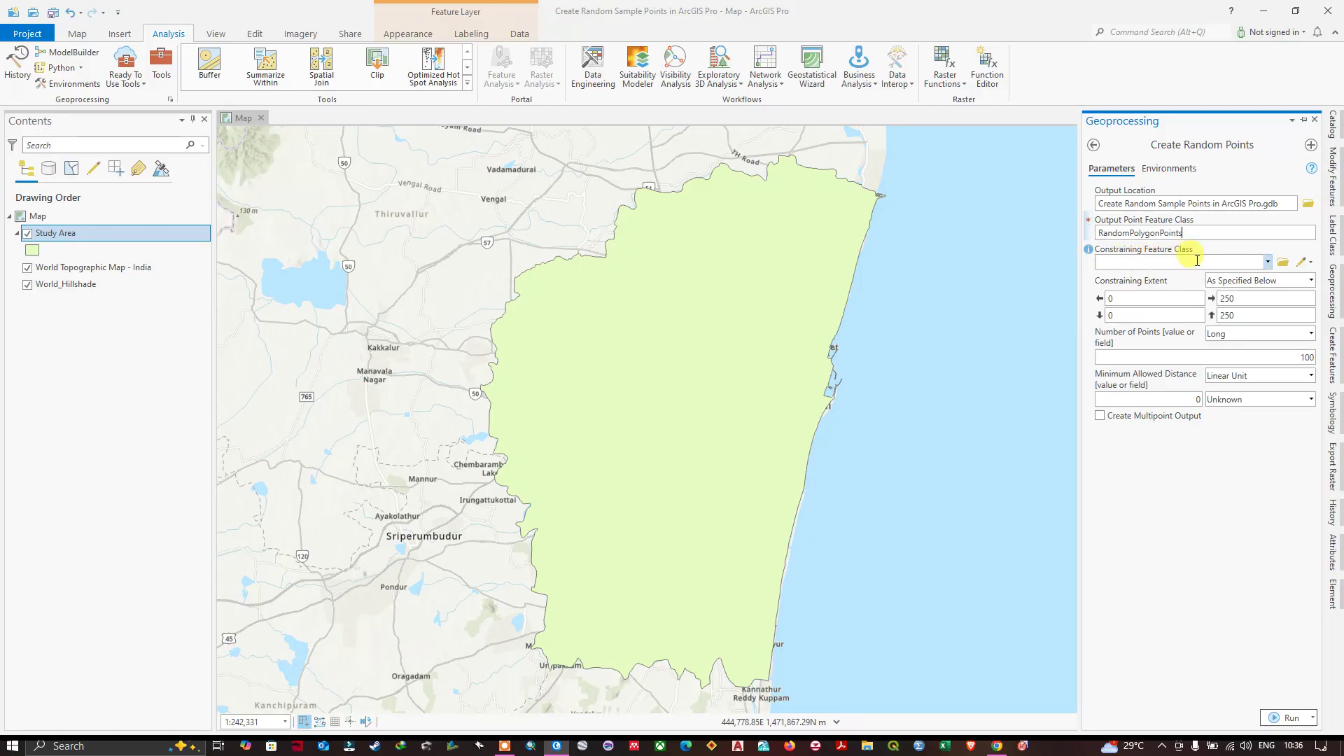
{"action": "left_click", "coordinate": [1267, 261]}
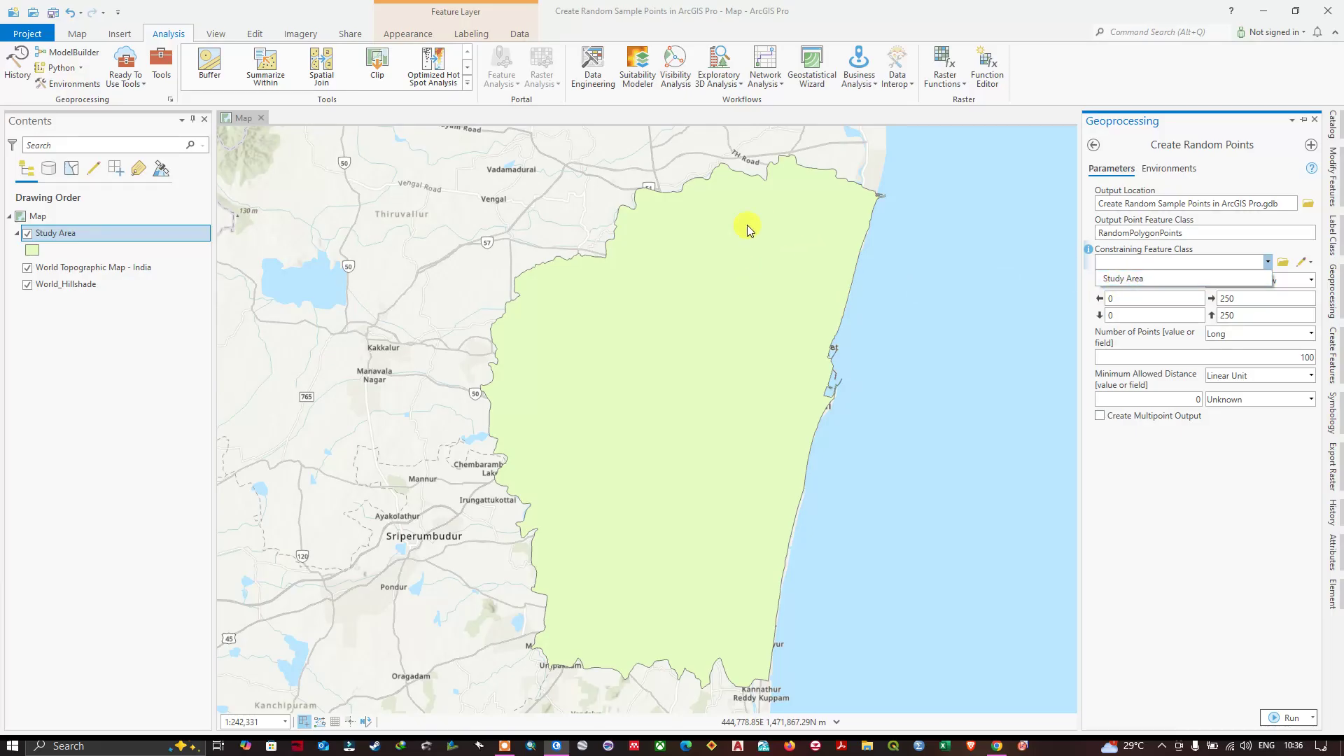
- Constrain points to the Study Area polygon and keep the count as a fixed Long number of 80
{"action": "left_click", "coordinate": [1134, 281]}
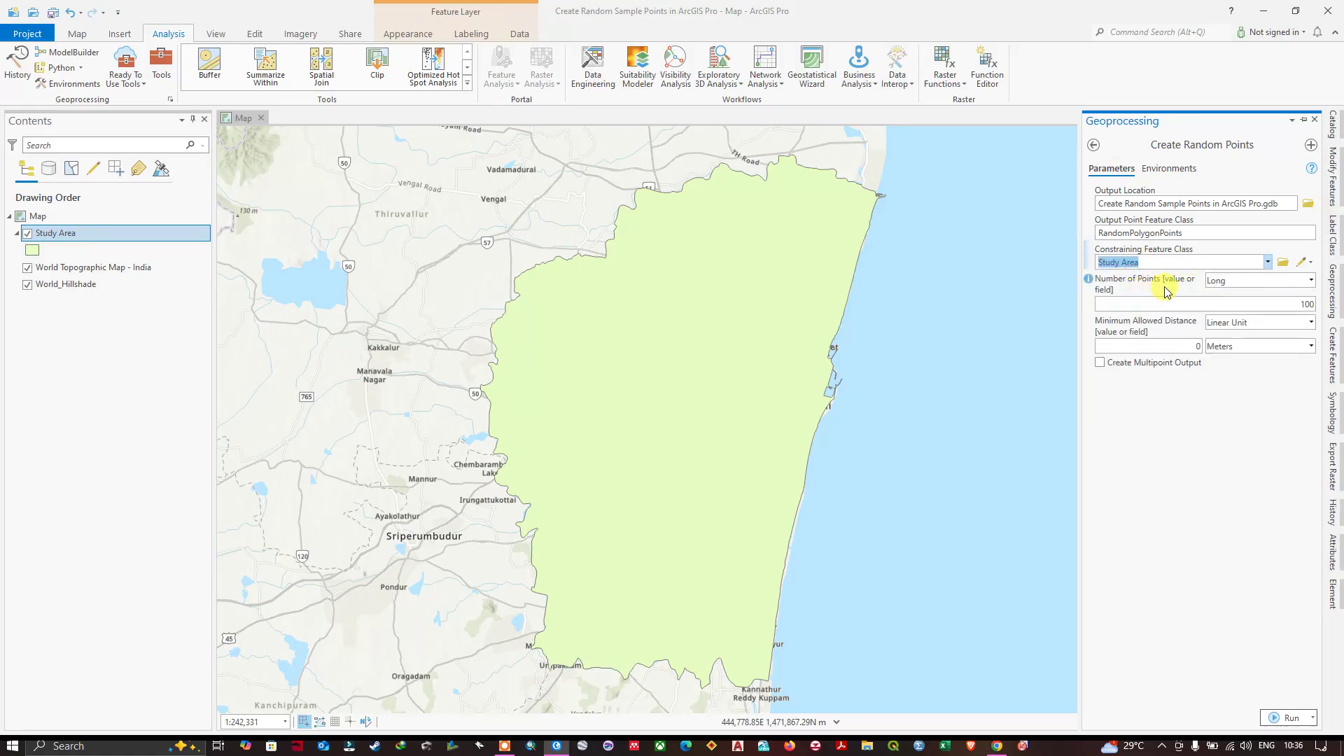
{"action": "left_click", "coordinate": [1311, 281]}
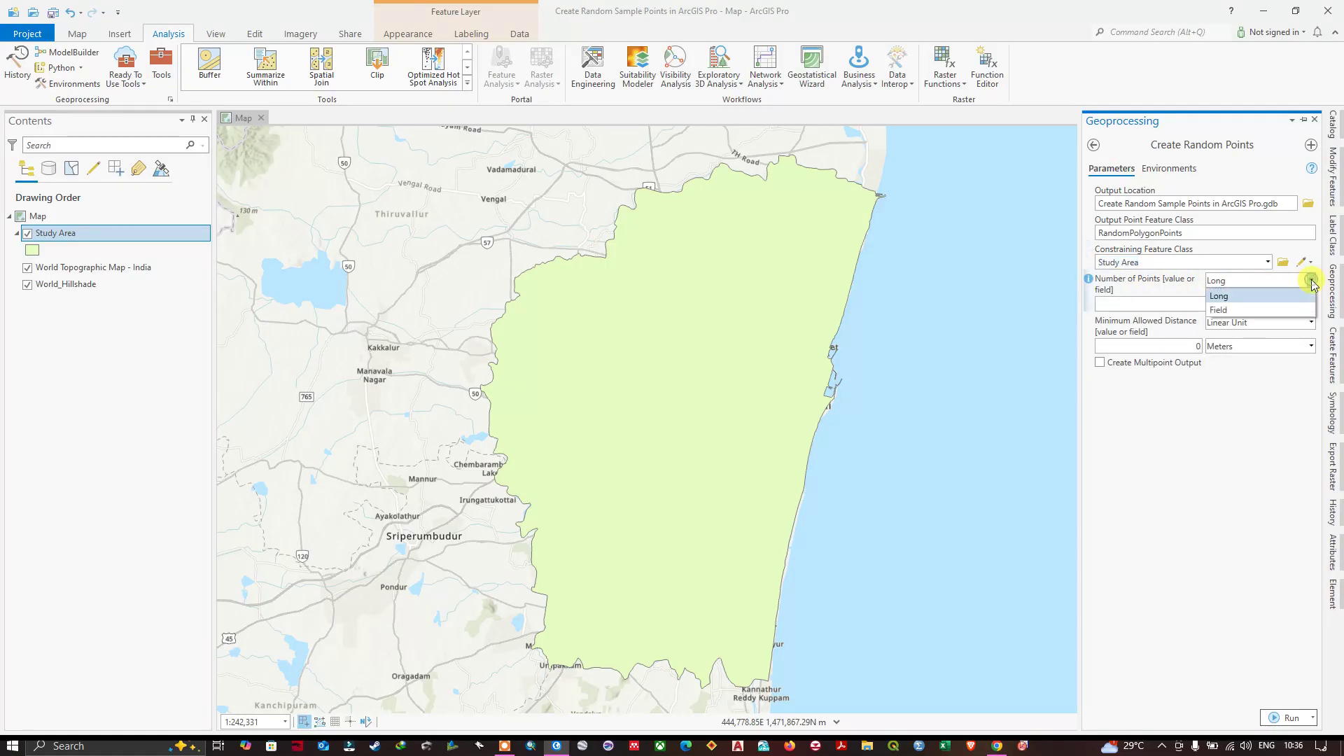
{"action": "left_click", "coordinate": [1238, 299]}
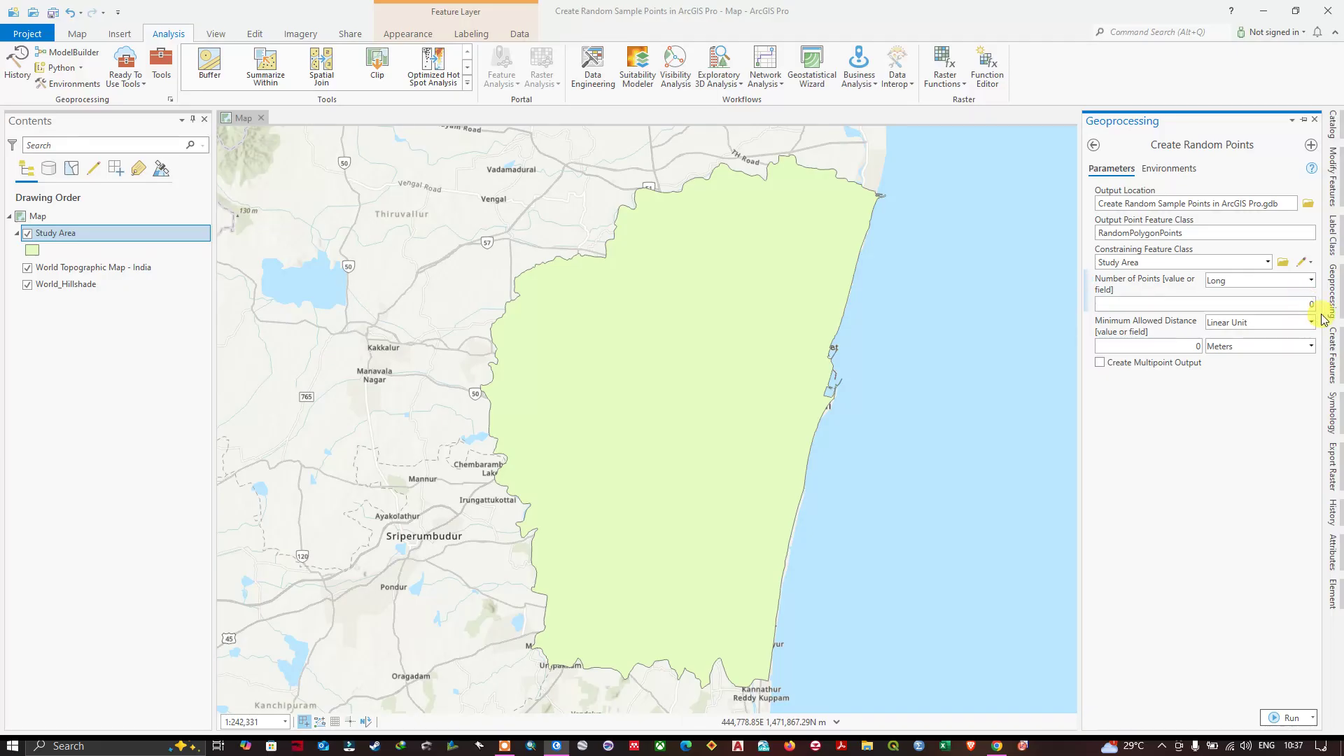
{"action": "type", "text": "80"}
- Set the minimum allowed distance between points to 20 Meters as a linear unit
{"action": "left_click", "coordinate": [1310, 323]}
{"action": "left_click", "coordinate": [1231, 338]}
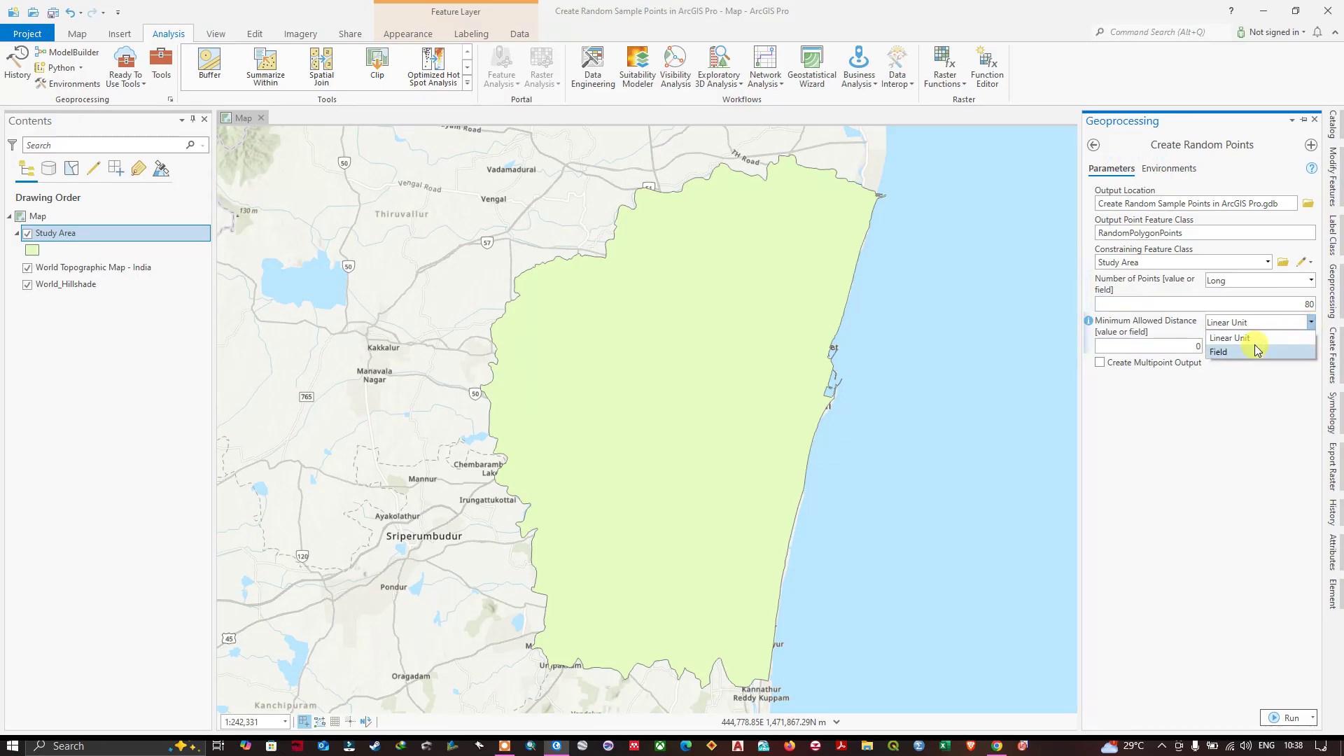
{"action": "left_click", "coordinate": [1195, 345]}
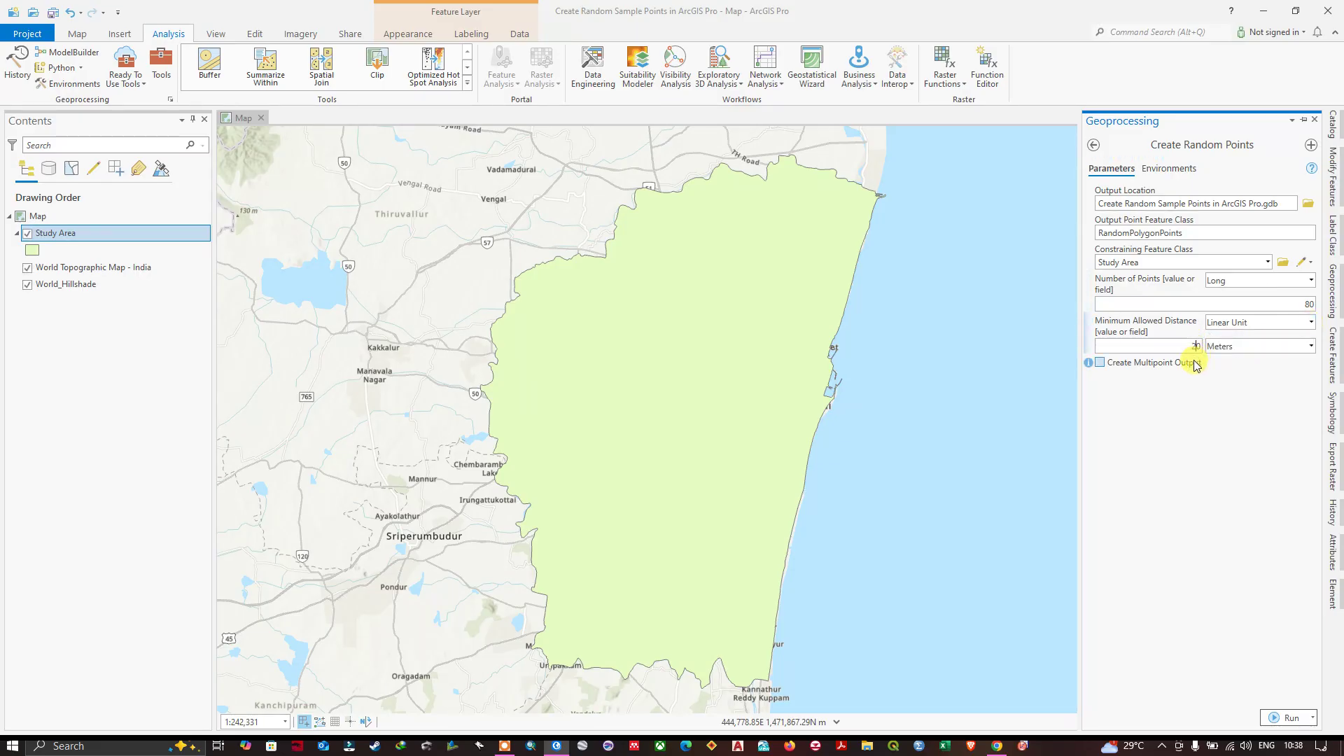
{"action": "type", "text": "20"}
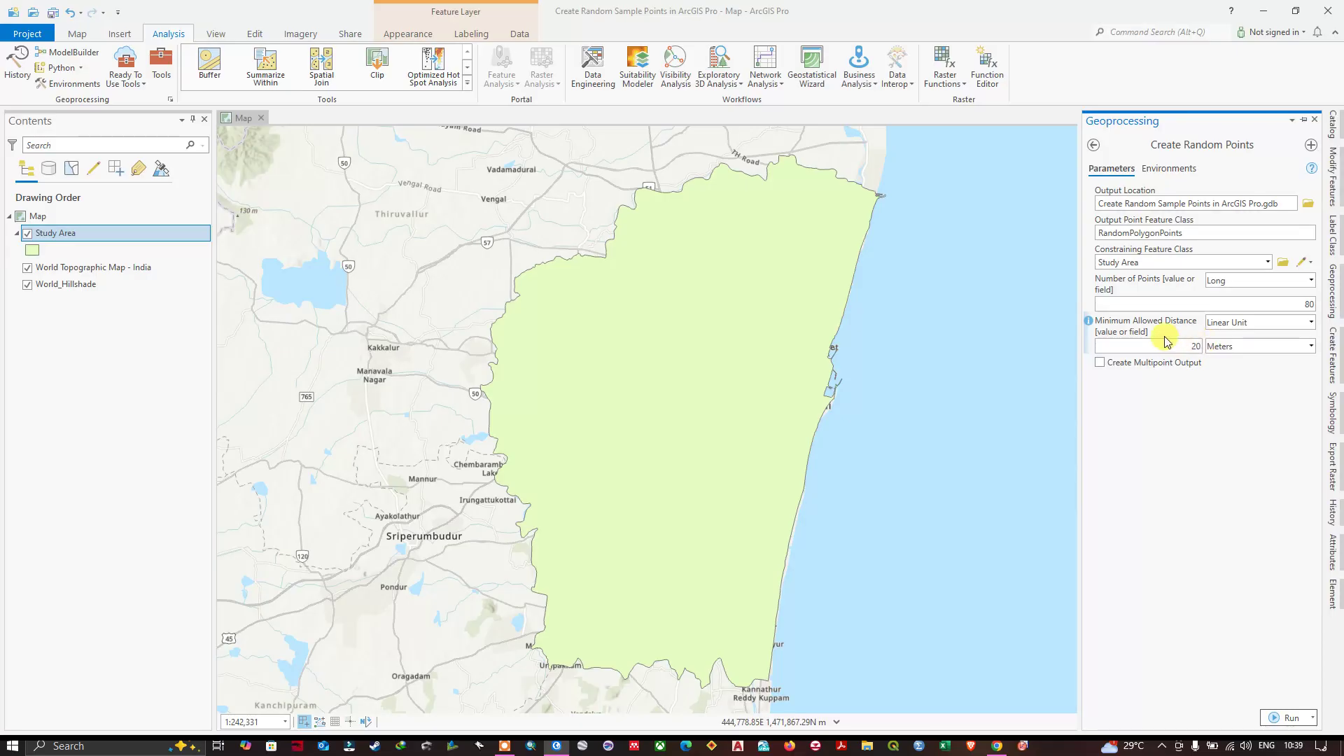
{"action": "type", "text": "20"}
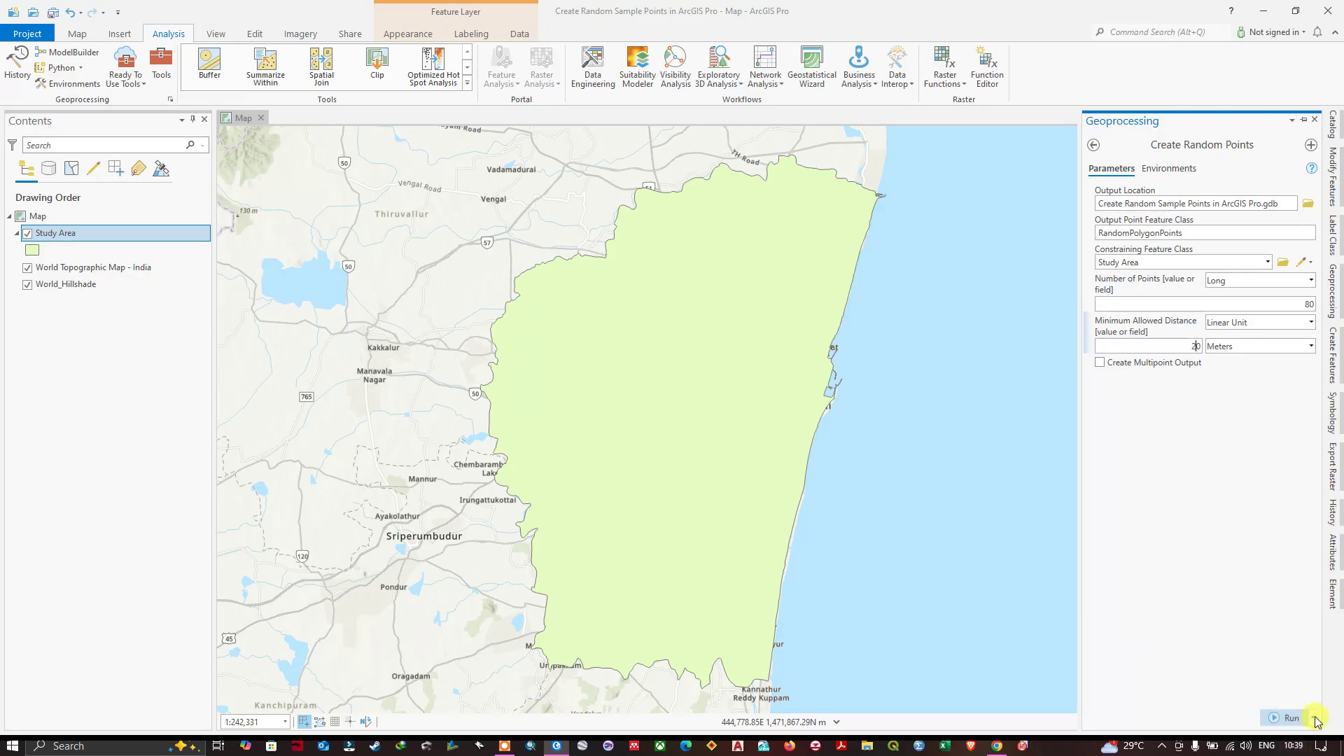
- Run the tool to generate the random points inside the Study Area
{"action": "left_click", "coordinate": [1293, 718]}
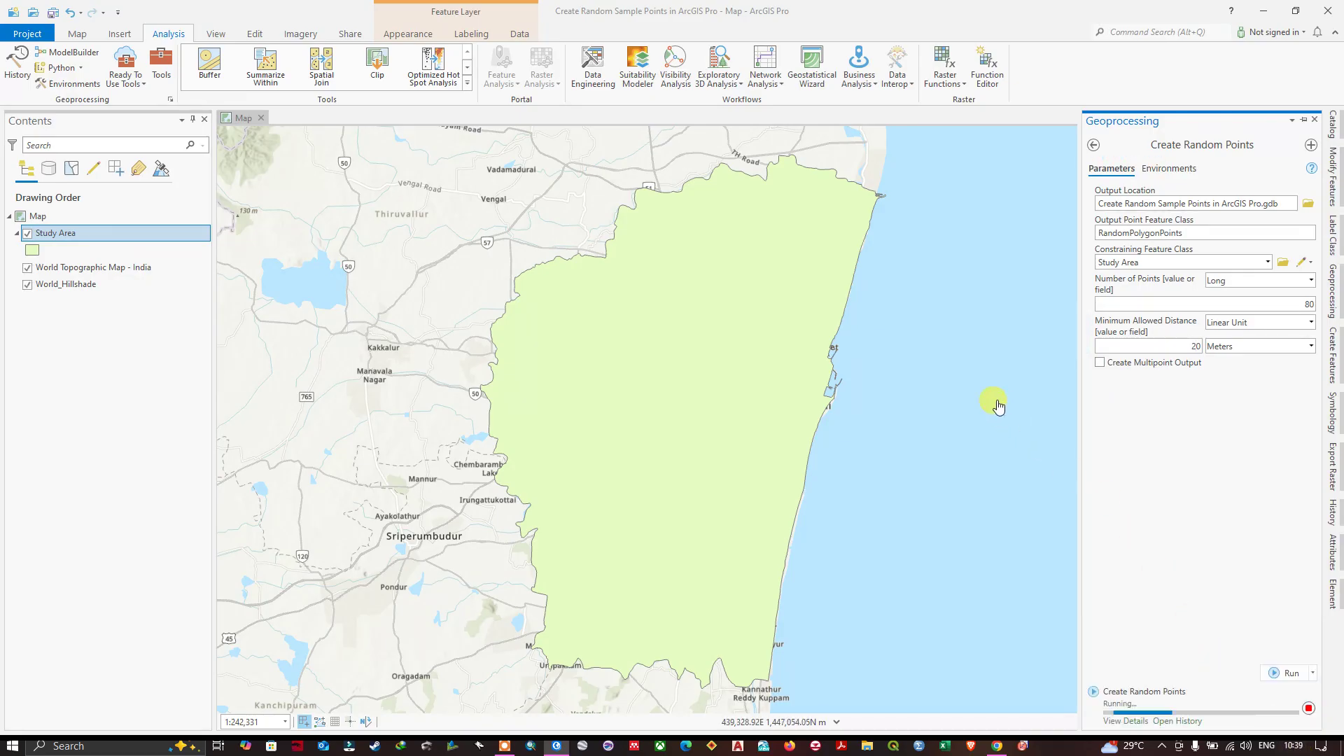